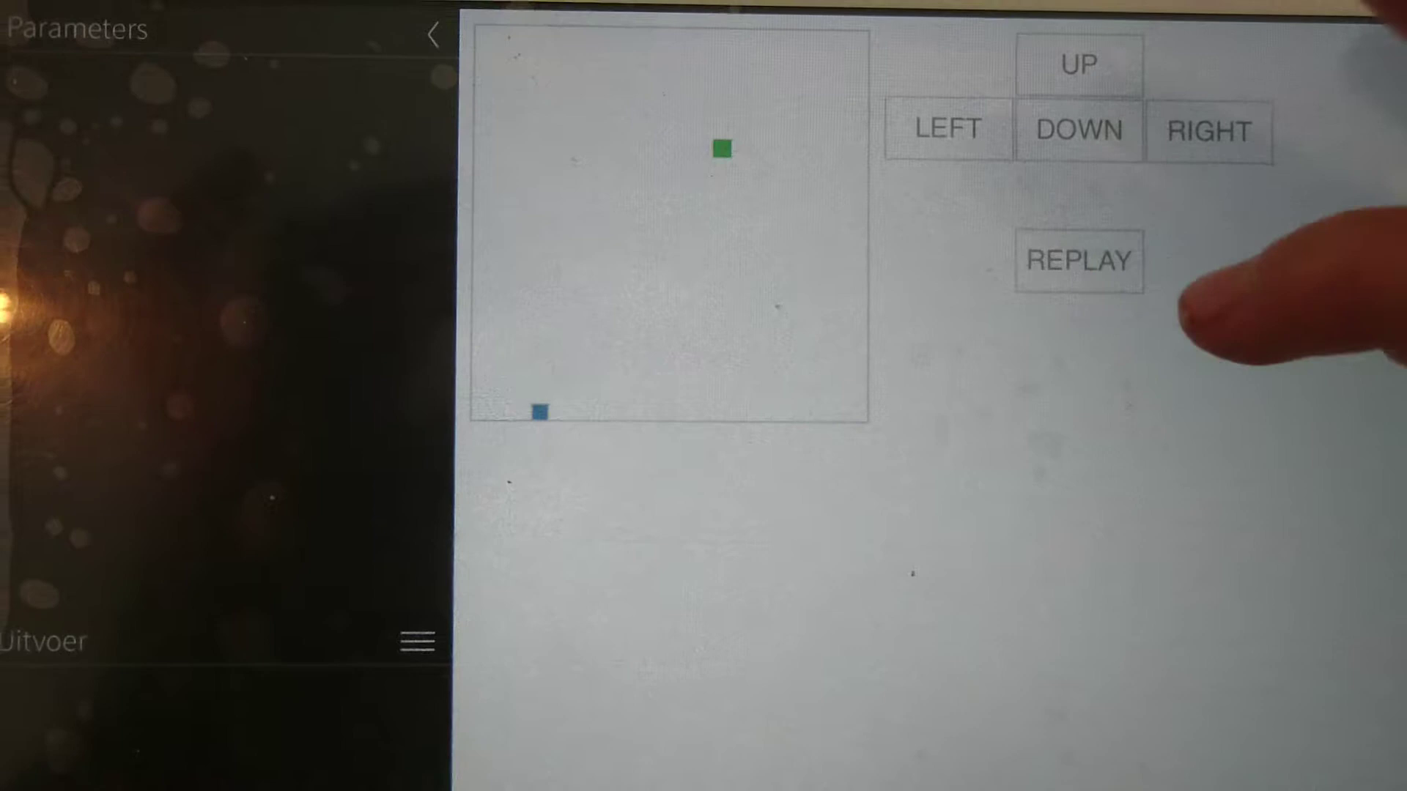
- Restart the snake game four times in a row
{"action": "left_click", "coordinate": [1083, 260]}
{"action": "left_click", "coordinate": [1071, 267]}
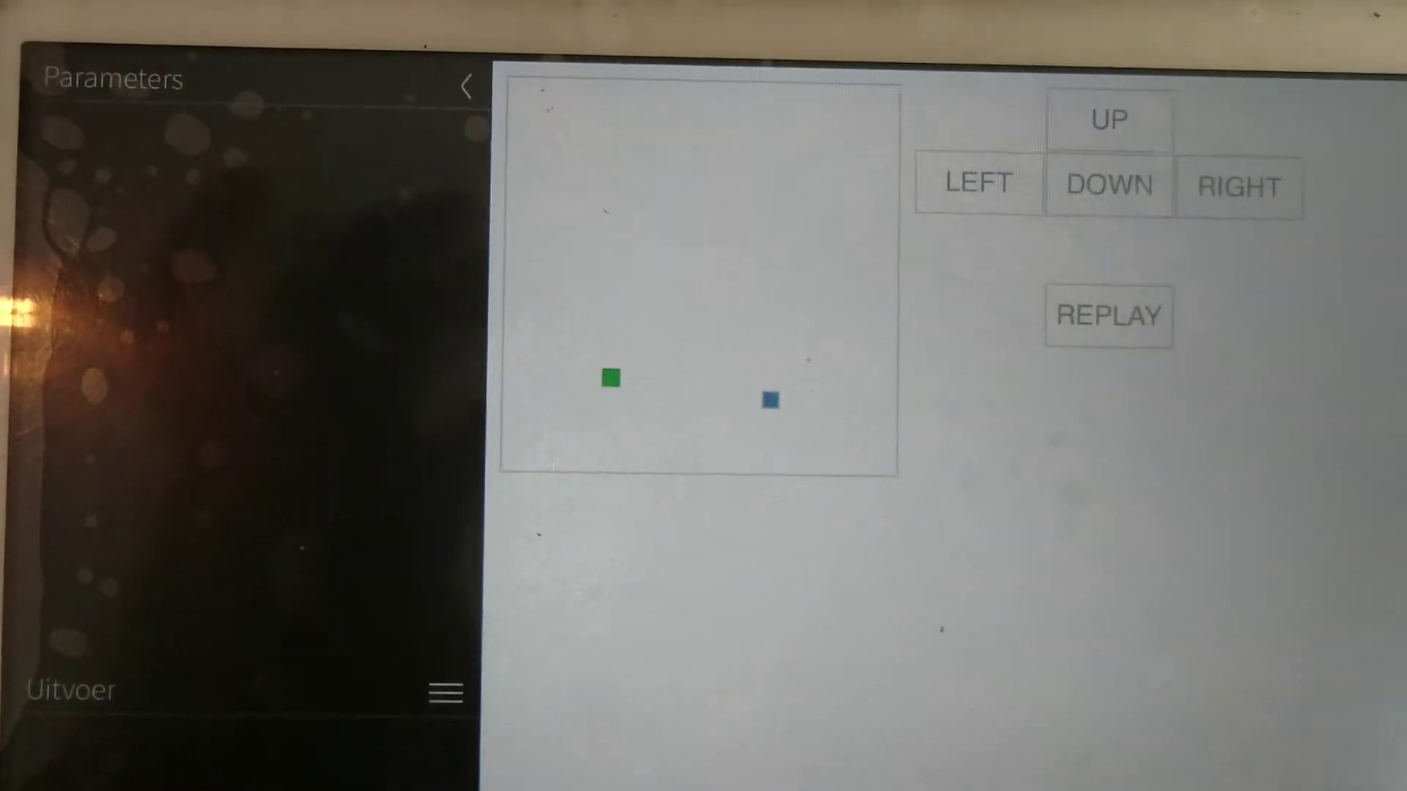
{"action": "left_click", "coordinate": [1068, 287]}
{"action": "left_click", "coordinate": [1121, 316]}
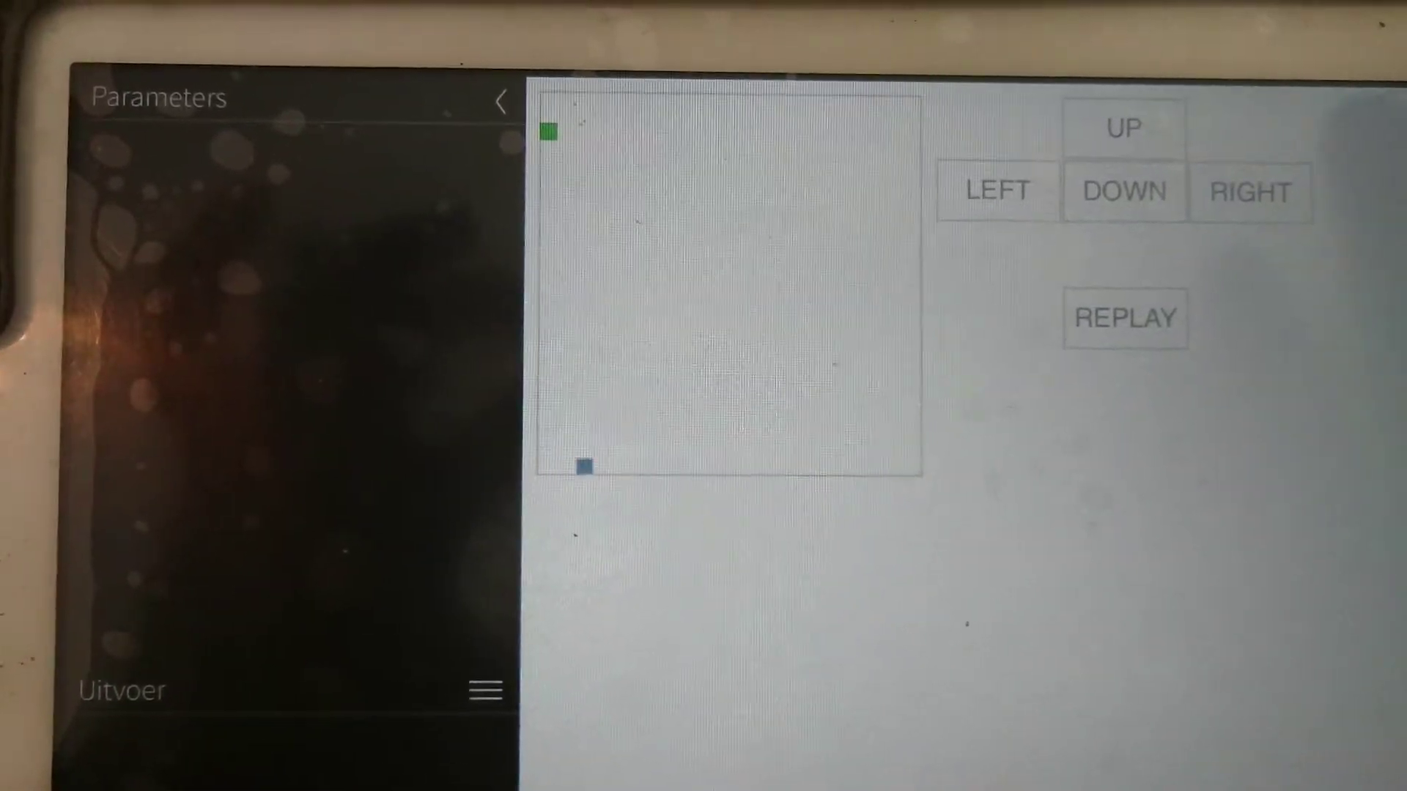
- Steer the blue snake up and left, restart once more, then turn it down
{"action": "left_click", "coordinate": [1122, 130]}
{"action": "left_click", "coordinate": [1208, 148]}
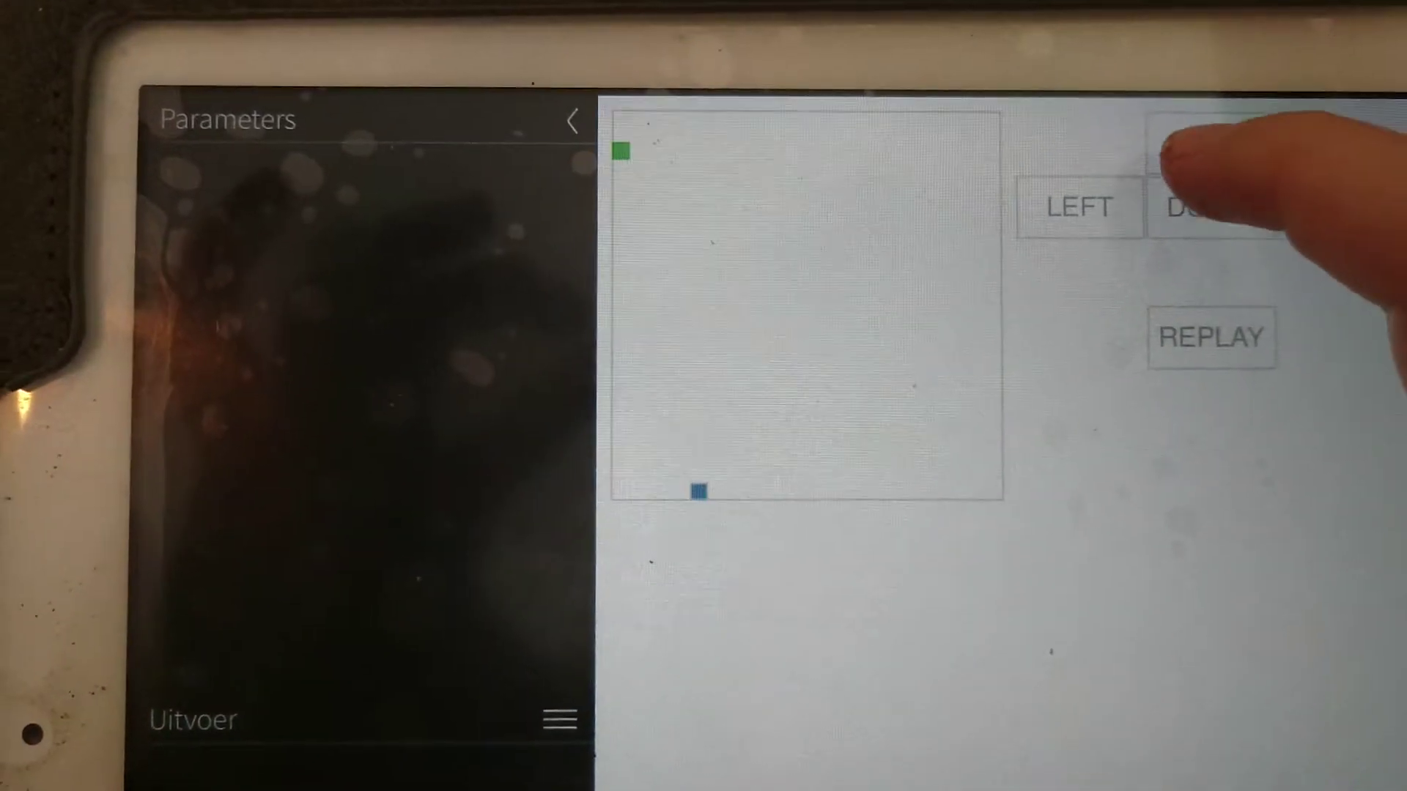
{"action": "left_click", "coordinate": [1049, 211]}
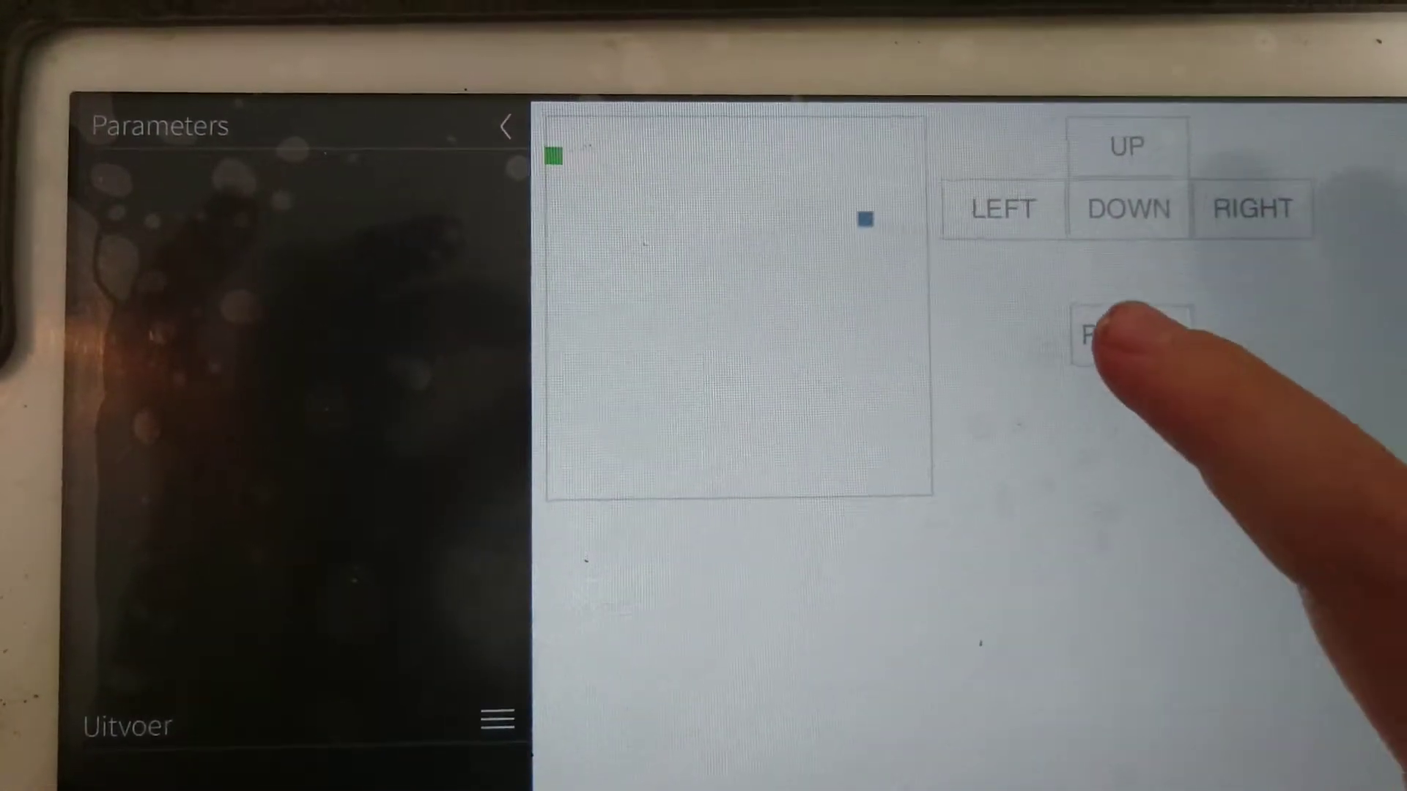
{"action": "left_click", "coordinate": [1130, 337]}
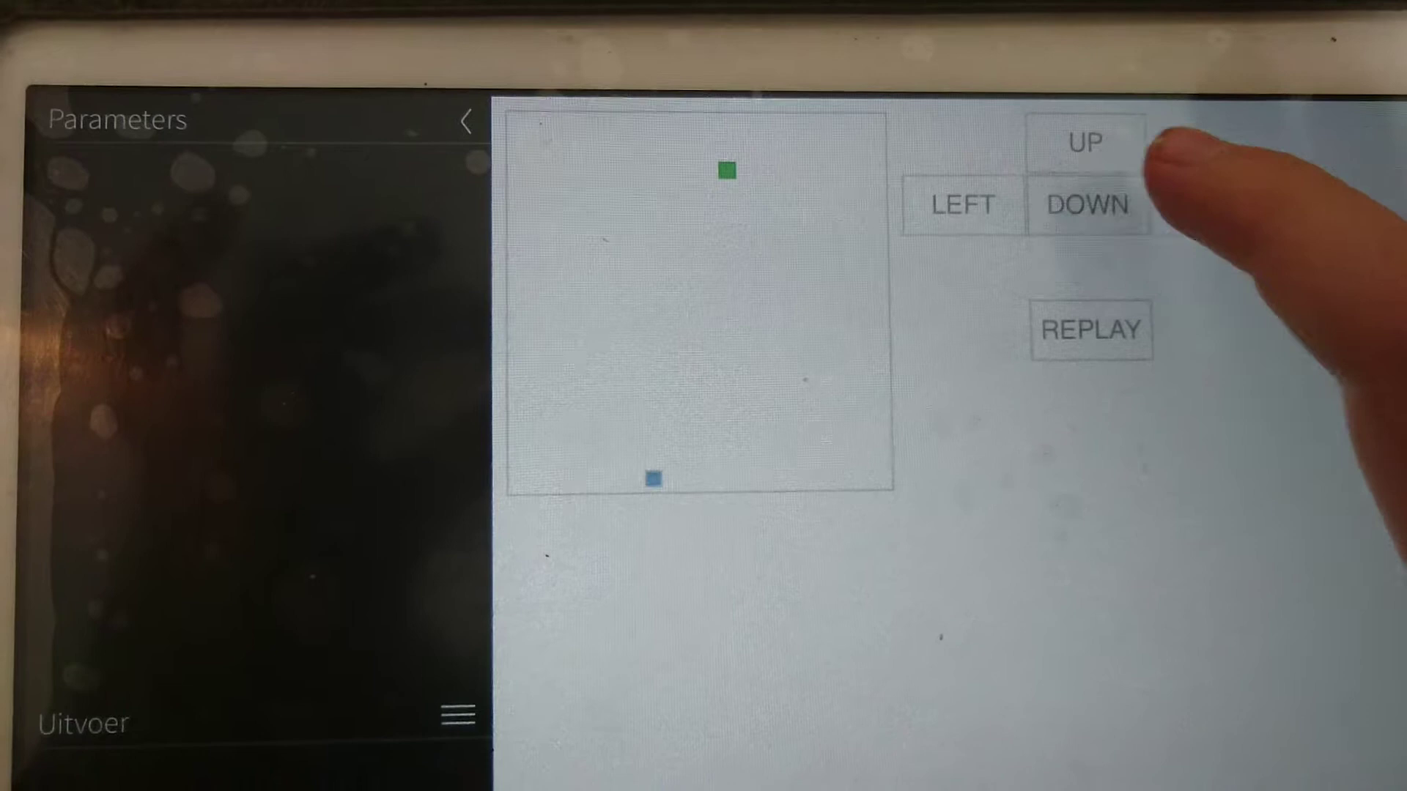
{"action": "left_click", "coordinate": [1093, 215]}
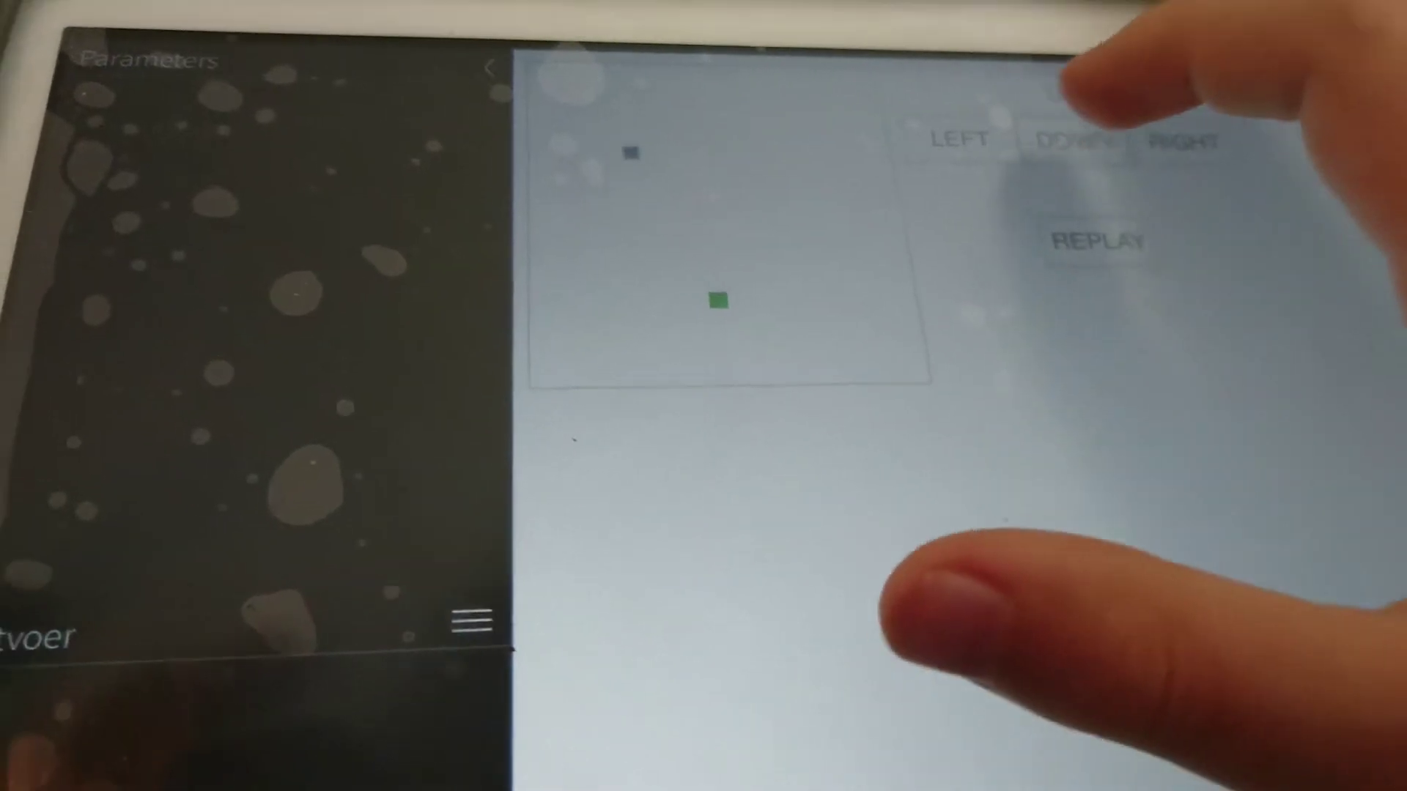
- Steer the blue snake downward with three DOWN taps while playing
{"action": "left_click", "coordinate": [1088, 150]}
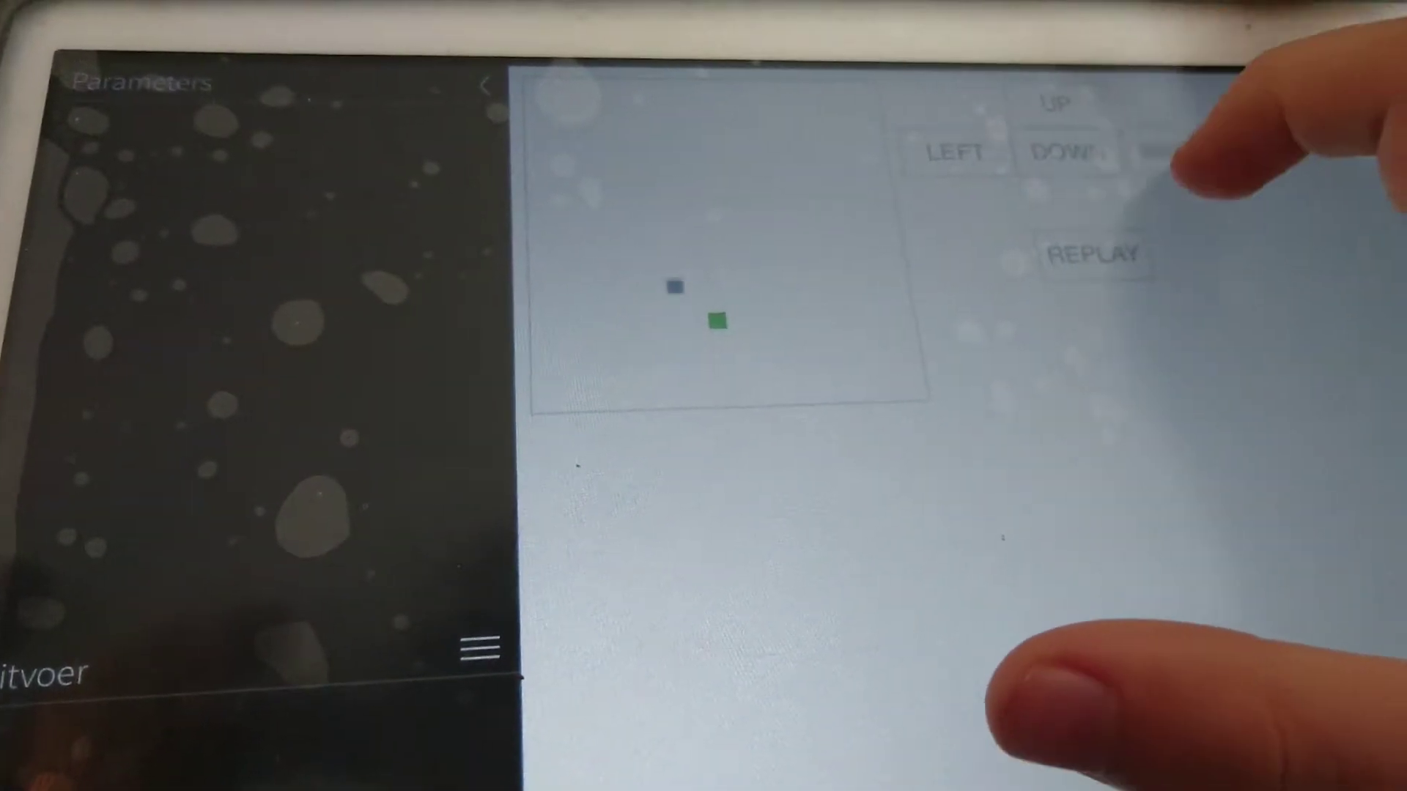
{"action": "left_click", "coordinate": [1080, 141]}
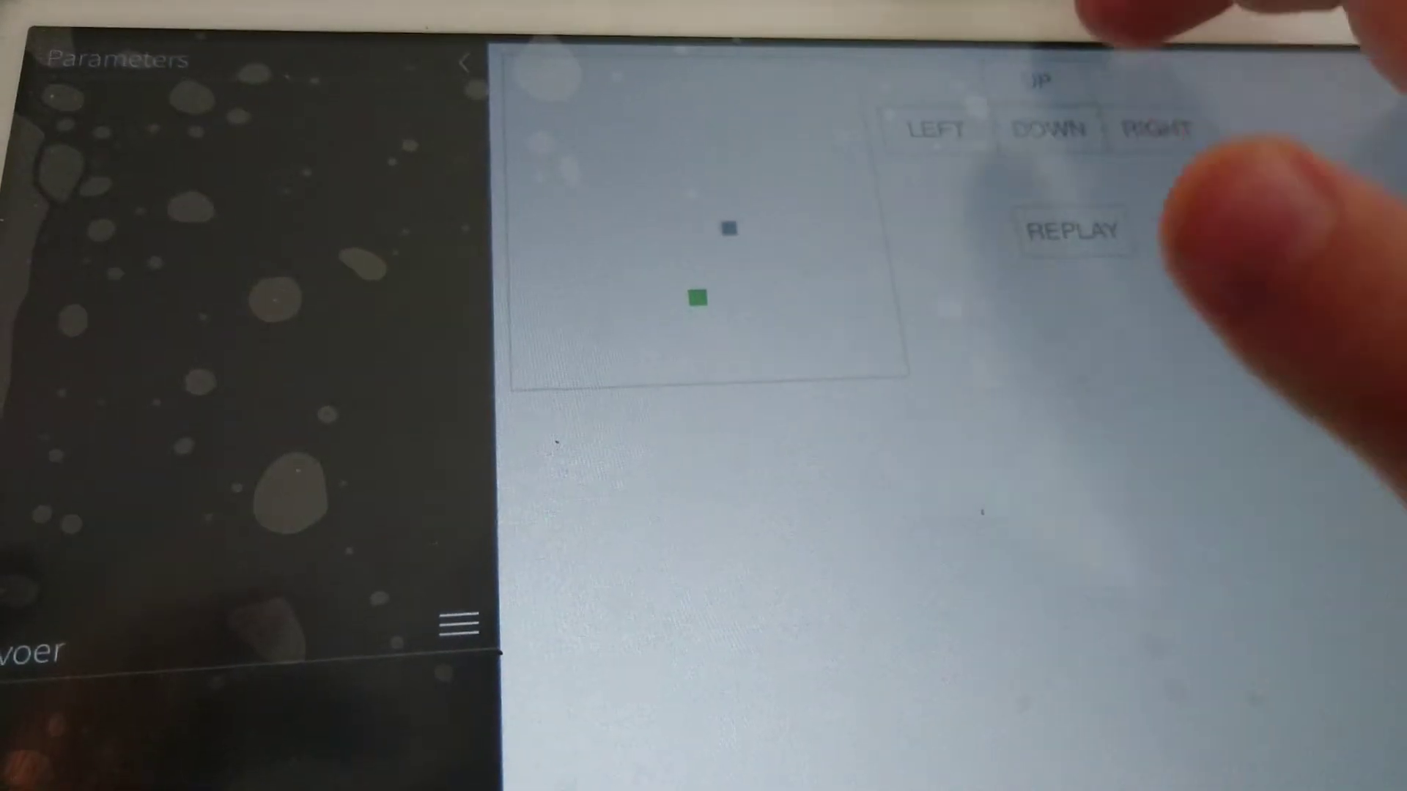
{"action": "left_click", "coordinate": [1053, 132]}
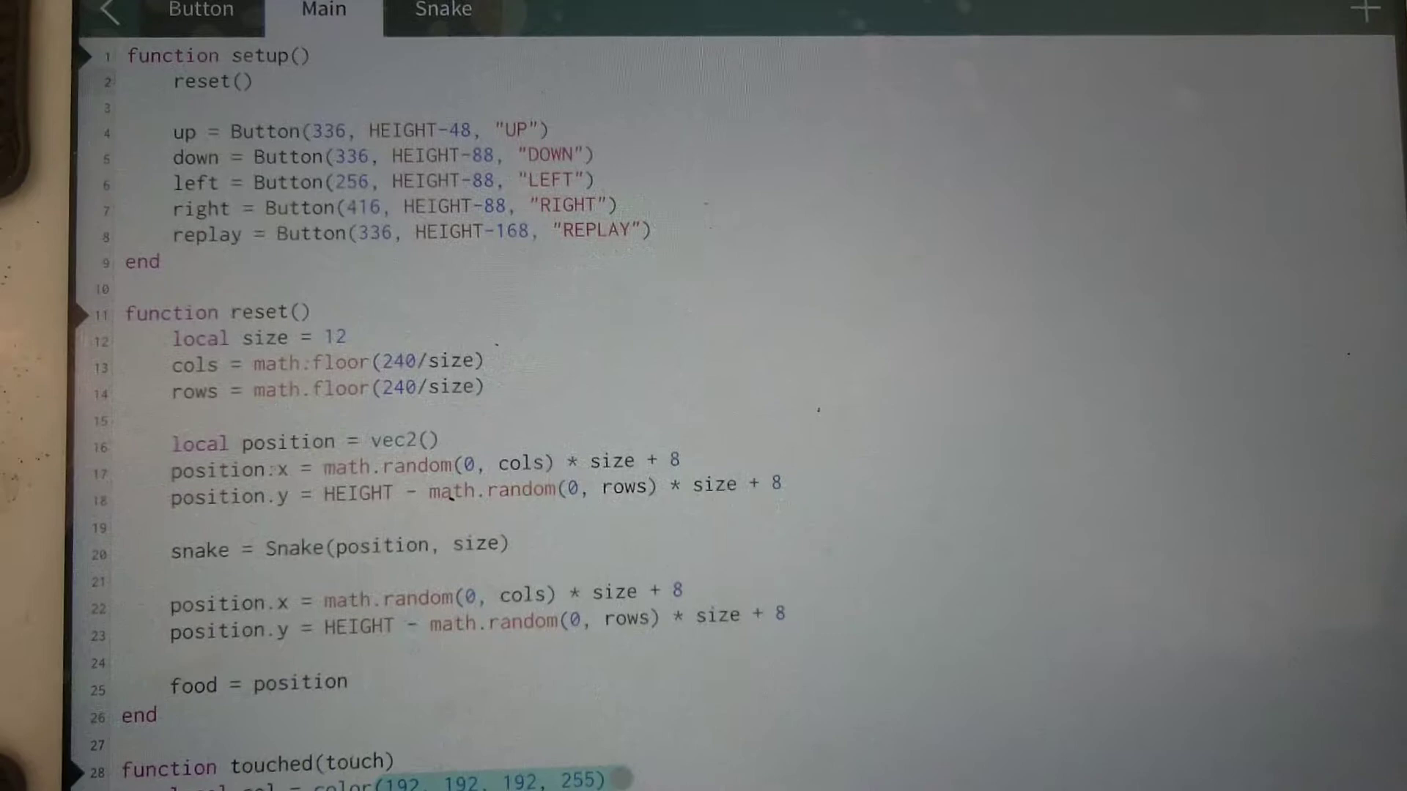
{"action": "scroll", "coordinate": [703, 439], "scroll_direction": "down", "scroll_amount": 10}
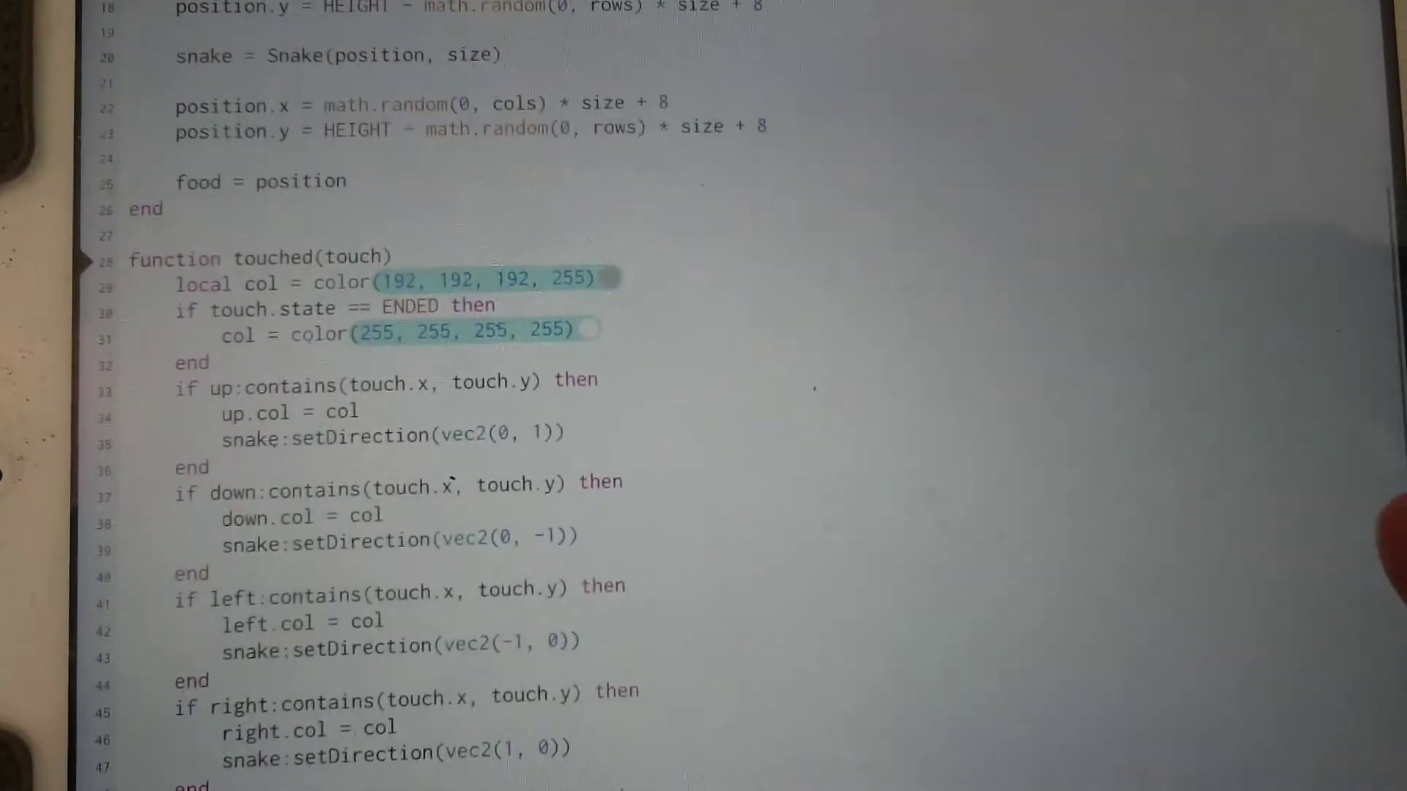
{"action": "scroll", "coordinate": [703, 440], "scroll_direction": "down", "scroll_amount": 4}
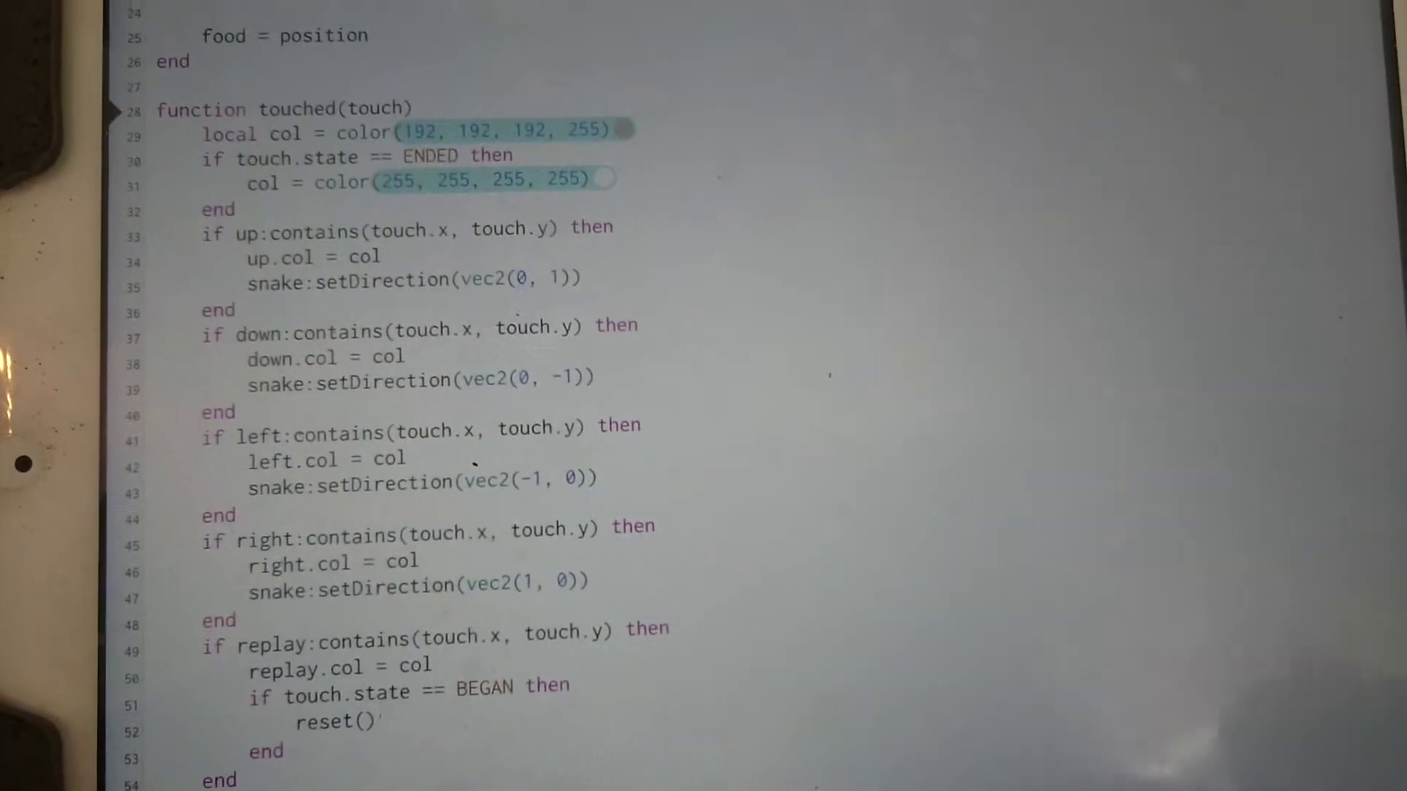
{"action": "scroll", "coordinate": [704, 441], "scroll_direction": "down", "scroll_amount": 5}
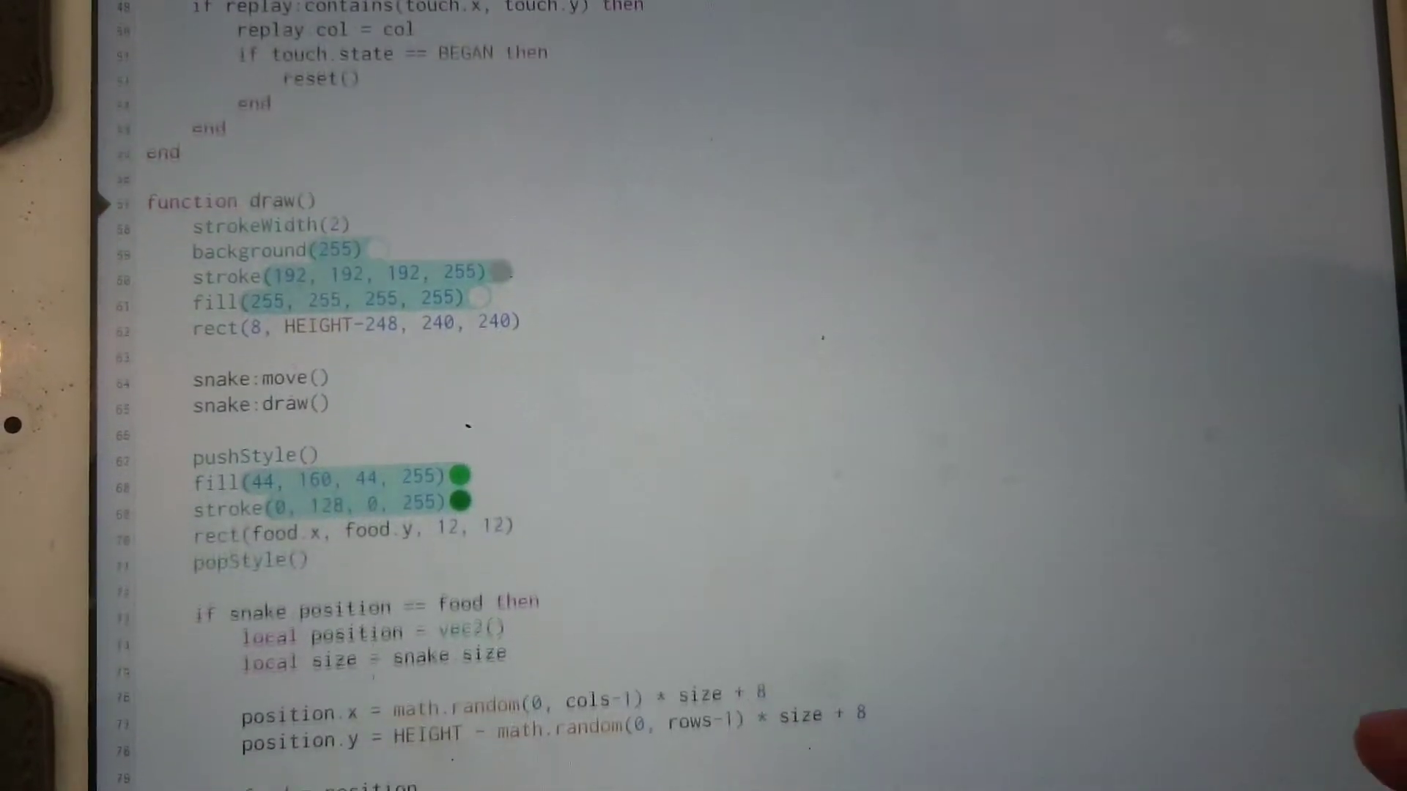
{"action": "scroll", "coordinate": [704, 439], "scroll_direction": "down", "scroll_amount": 3}
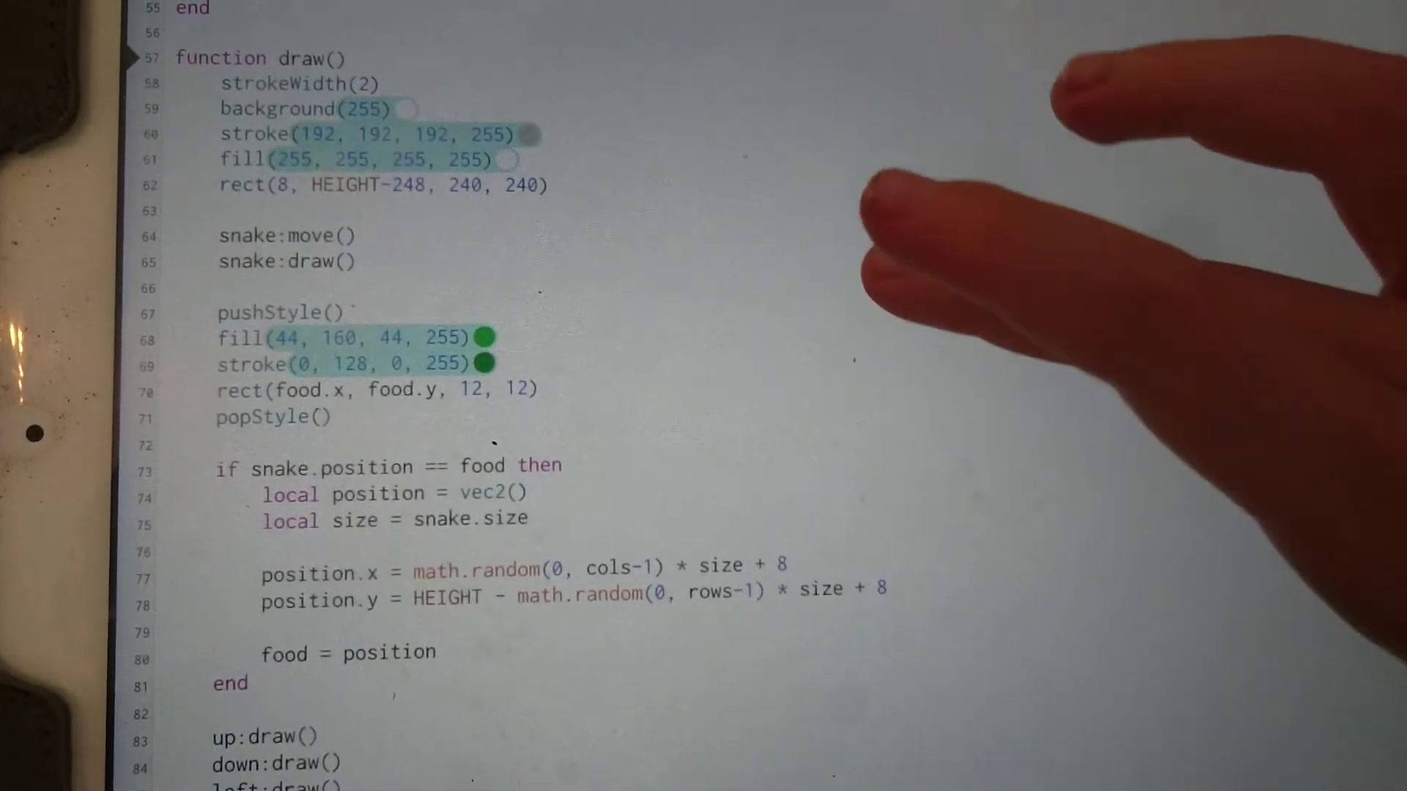
{"action": "scroll", "coordinate": [704, 440], "scroll_direction": "up", "scroll_amount": 3}
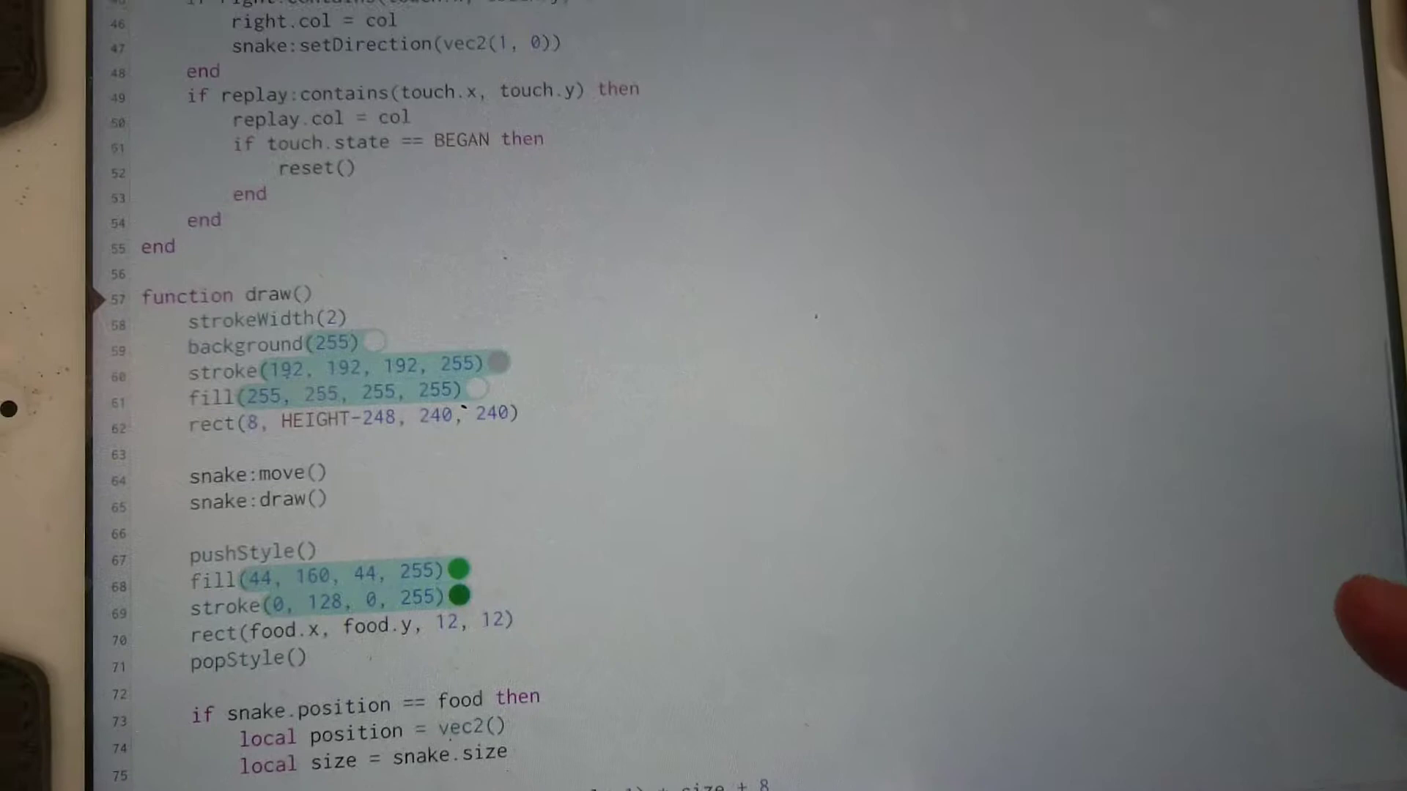
{"action": "scroll", "coordinate": [704, 440], "scroll_direction": "up", "scroll_amount": 5}
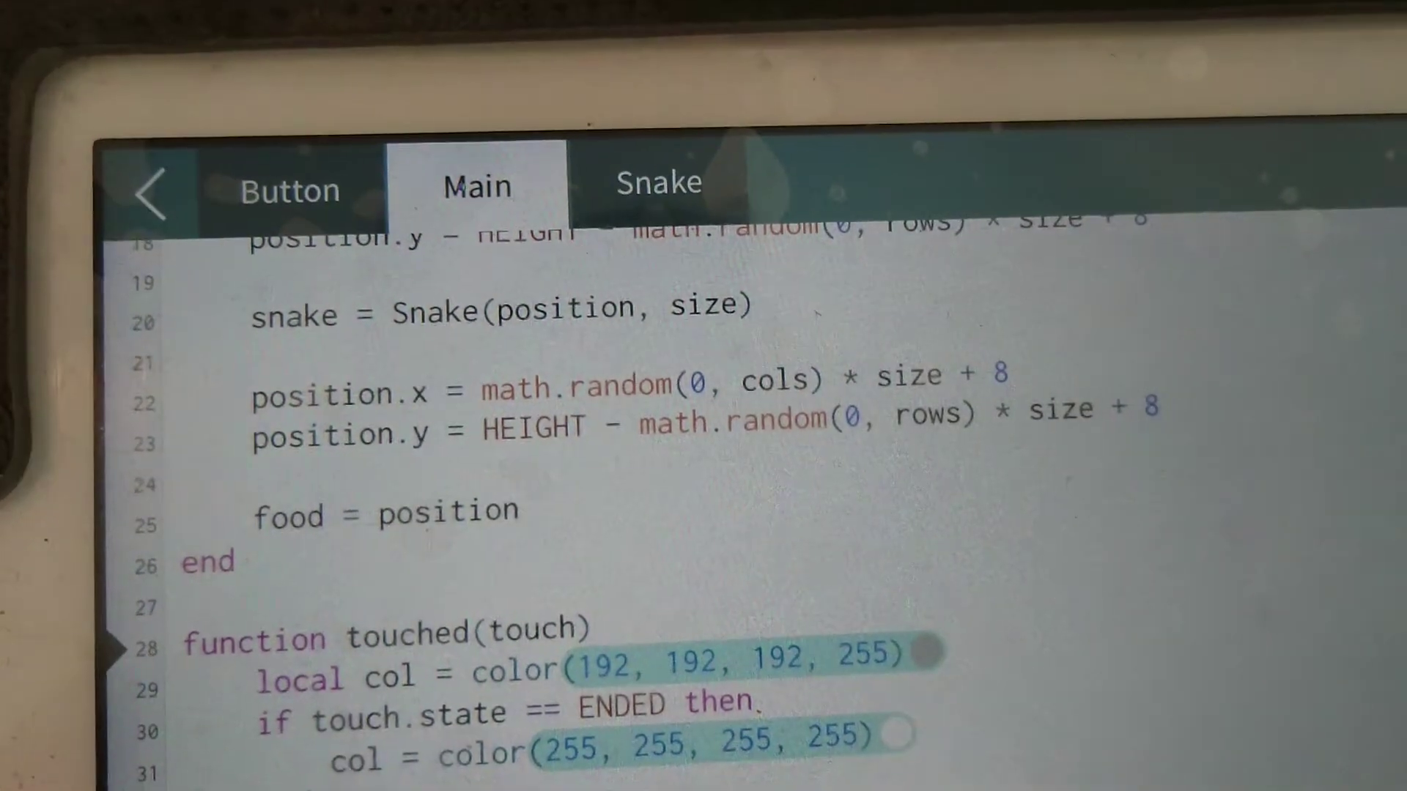
{"action": "scroll", "coordinate": [703, 495], "scroll_direction": "up", "scroll_amount": 5}
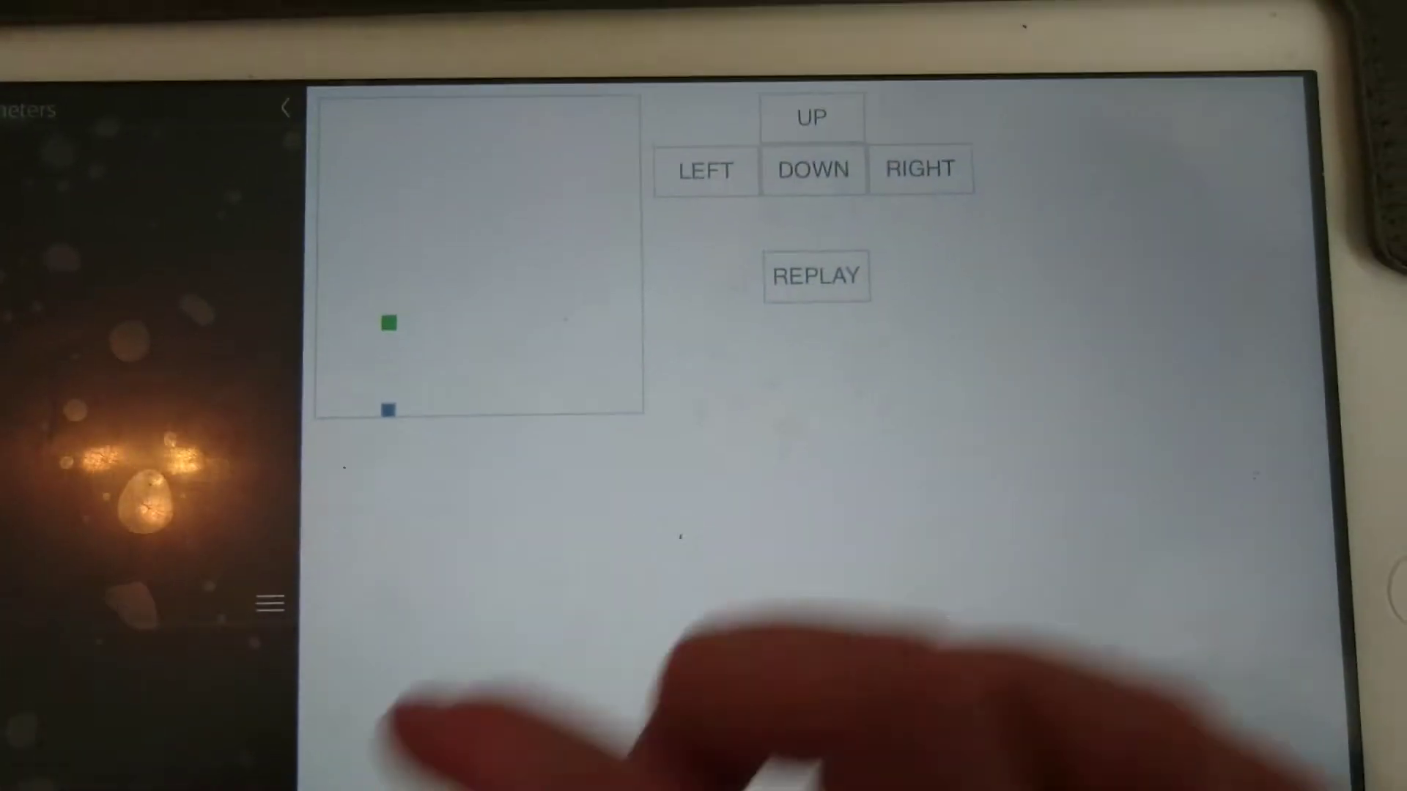
- Steer the blue snake to the right
{"action": "left_click", "coordinate": [921, 168]}
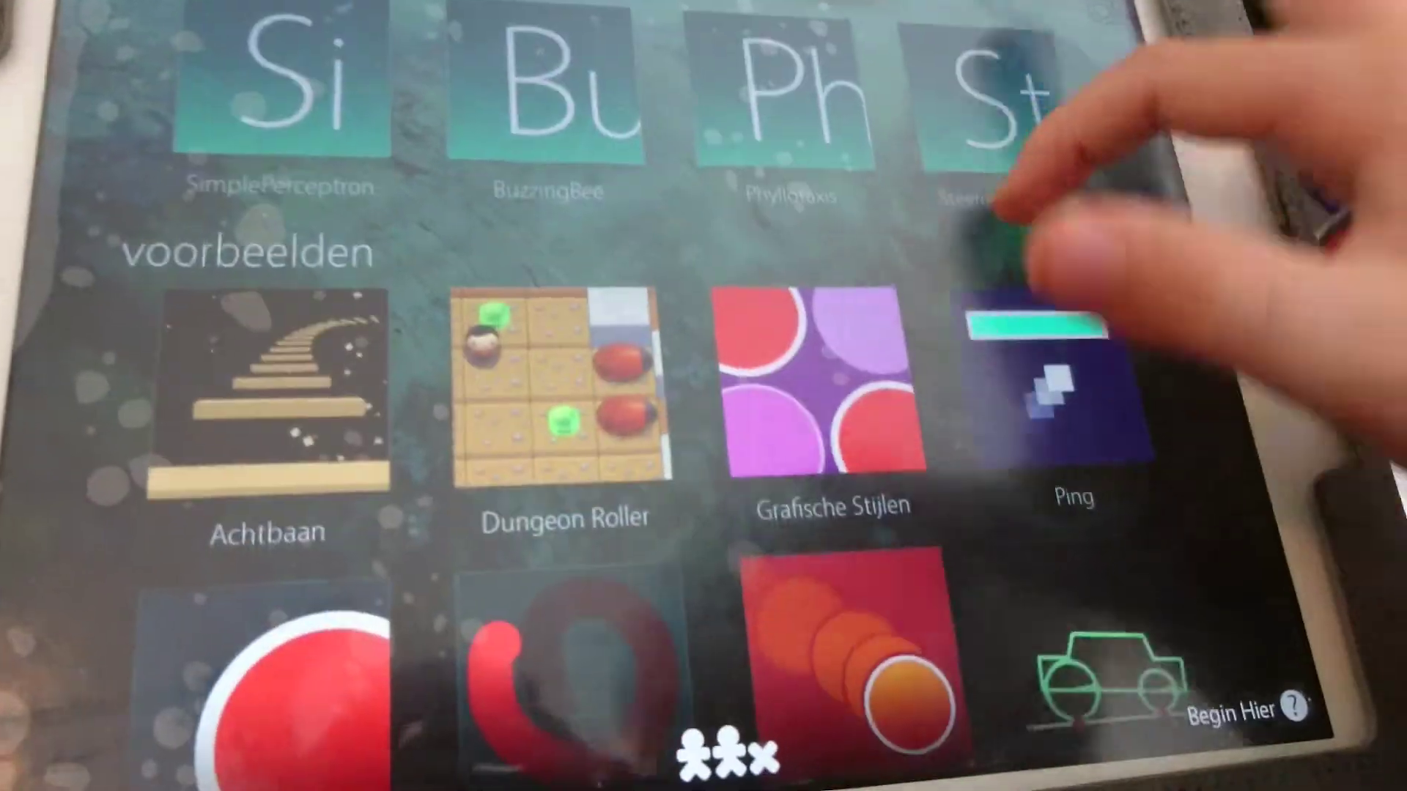
{"action": "scroll", "coordinate": [704, 395], "scroll_direction": "up", "scroll_amount": 5}
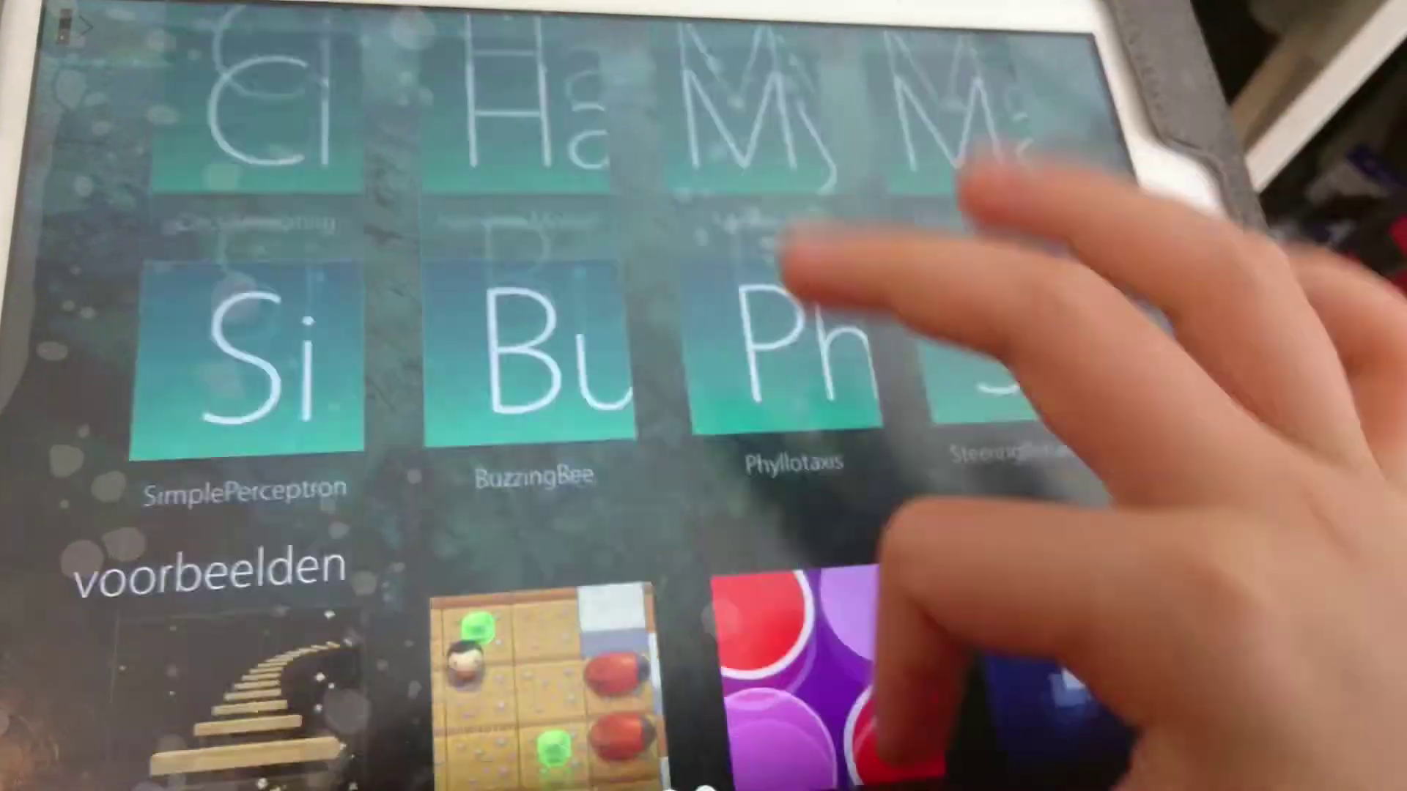
{"action": "scroll", "coordinate": [703, 395], "scroll_direction": "up", "scroll_amount": 5}
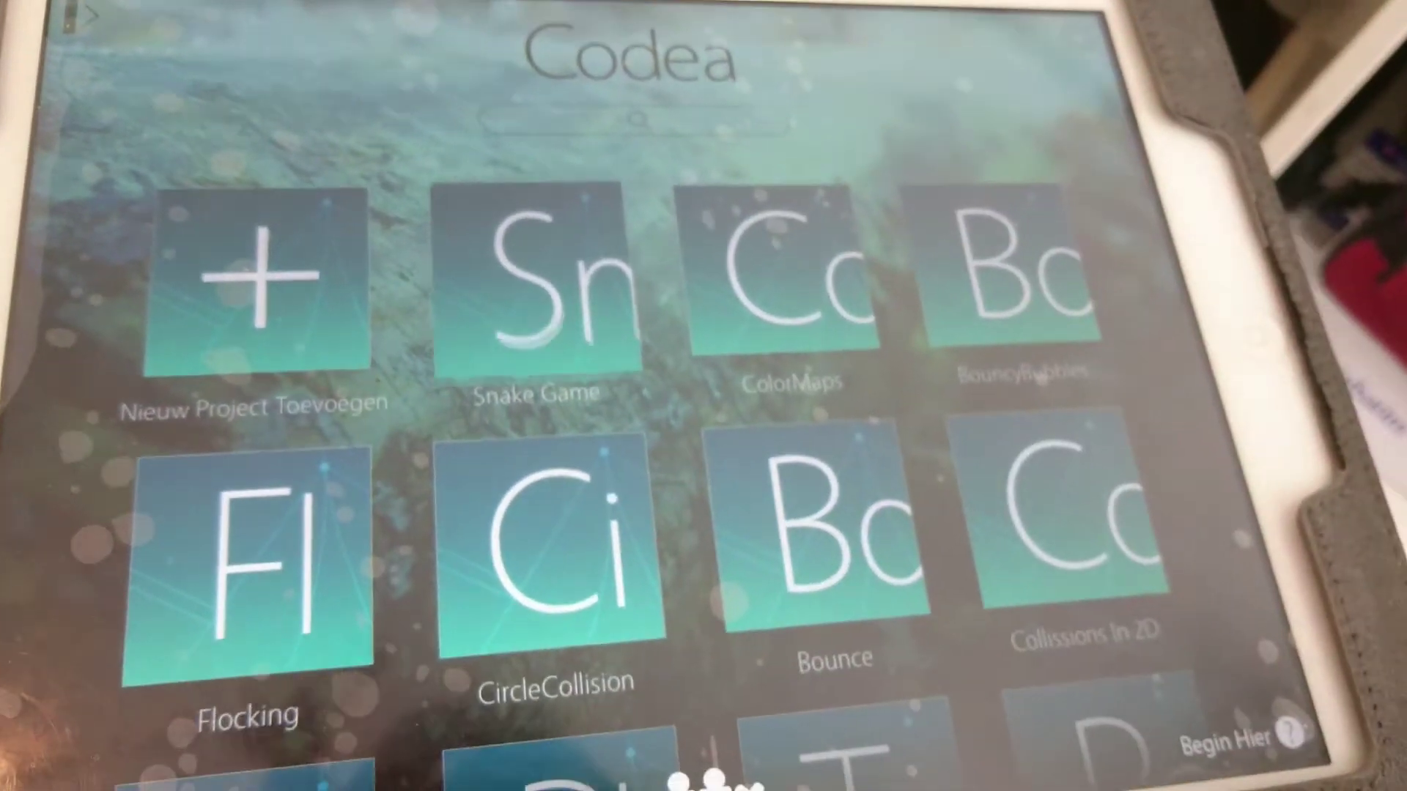
- Open the Snake Game project from the project browser
{"action": "left_click", "coordinate": [1022, 269]}
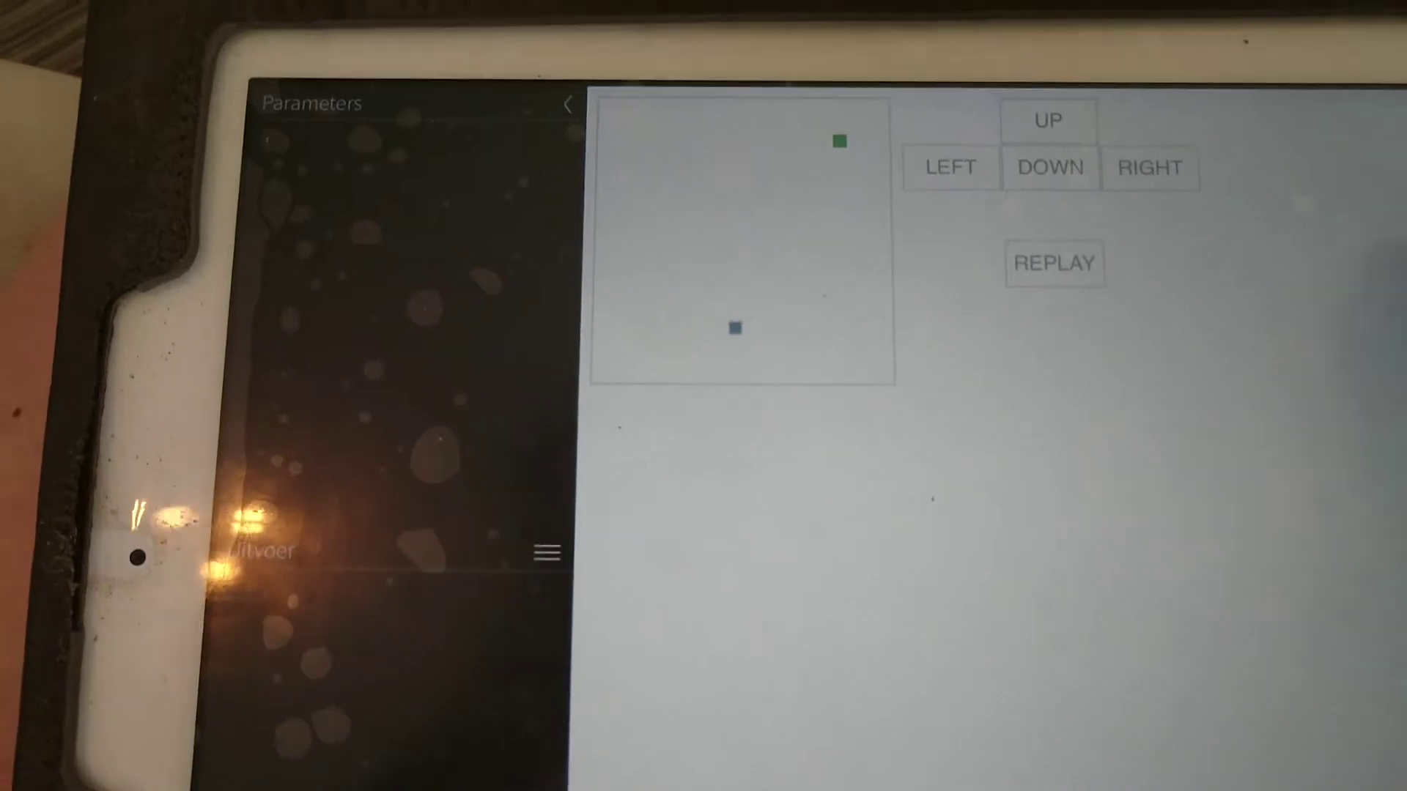
- Restart the game twice, then steer the snake left and up onto the green food
{"action": "left_click", "coordinate": [1010, 234]}
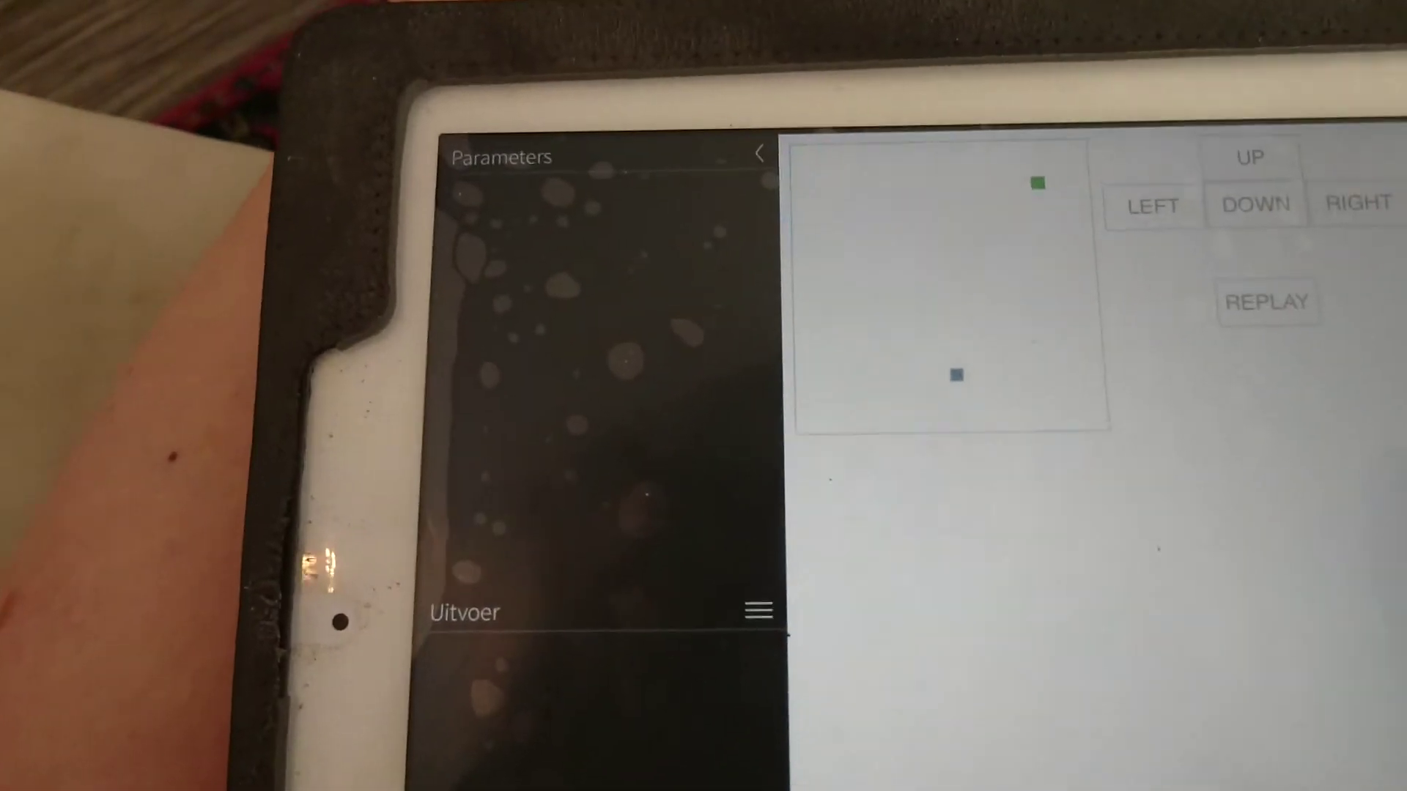
{"action": "left_click", "coordinate": [1267, 303]}
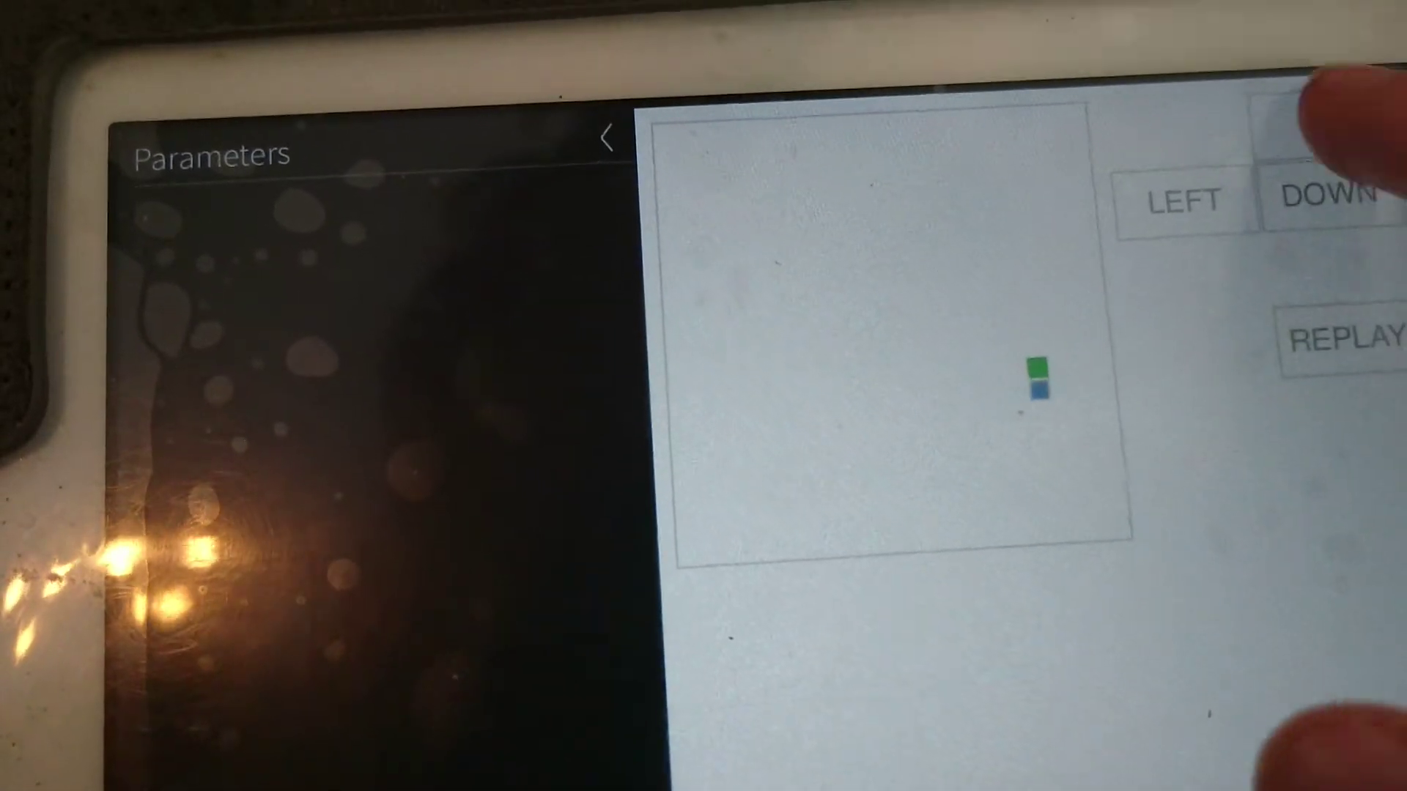
{"action": "left_click", "coordinate": [1183, 201]}
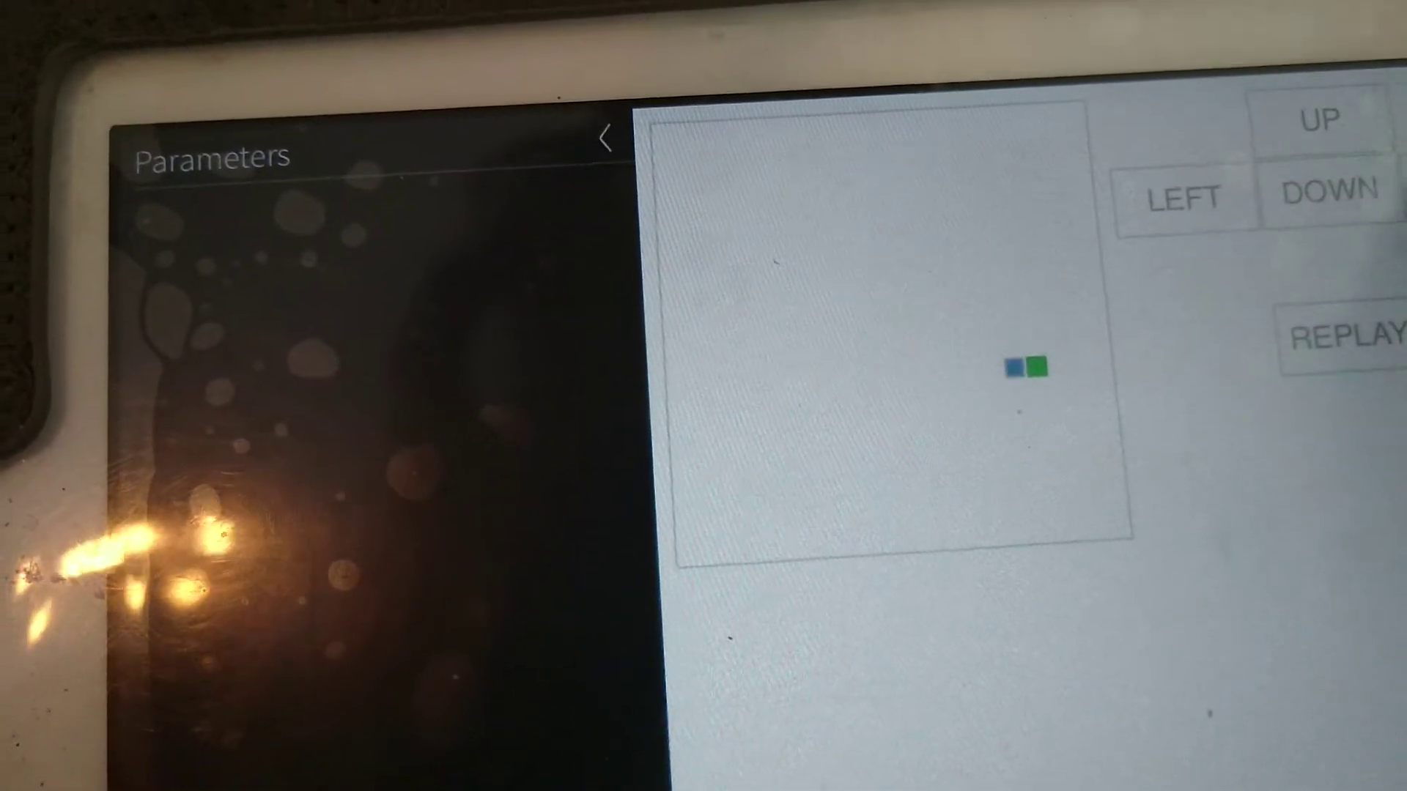
{"action": "left_click", "coordinate": [1341, 116]}
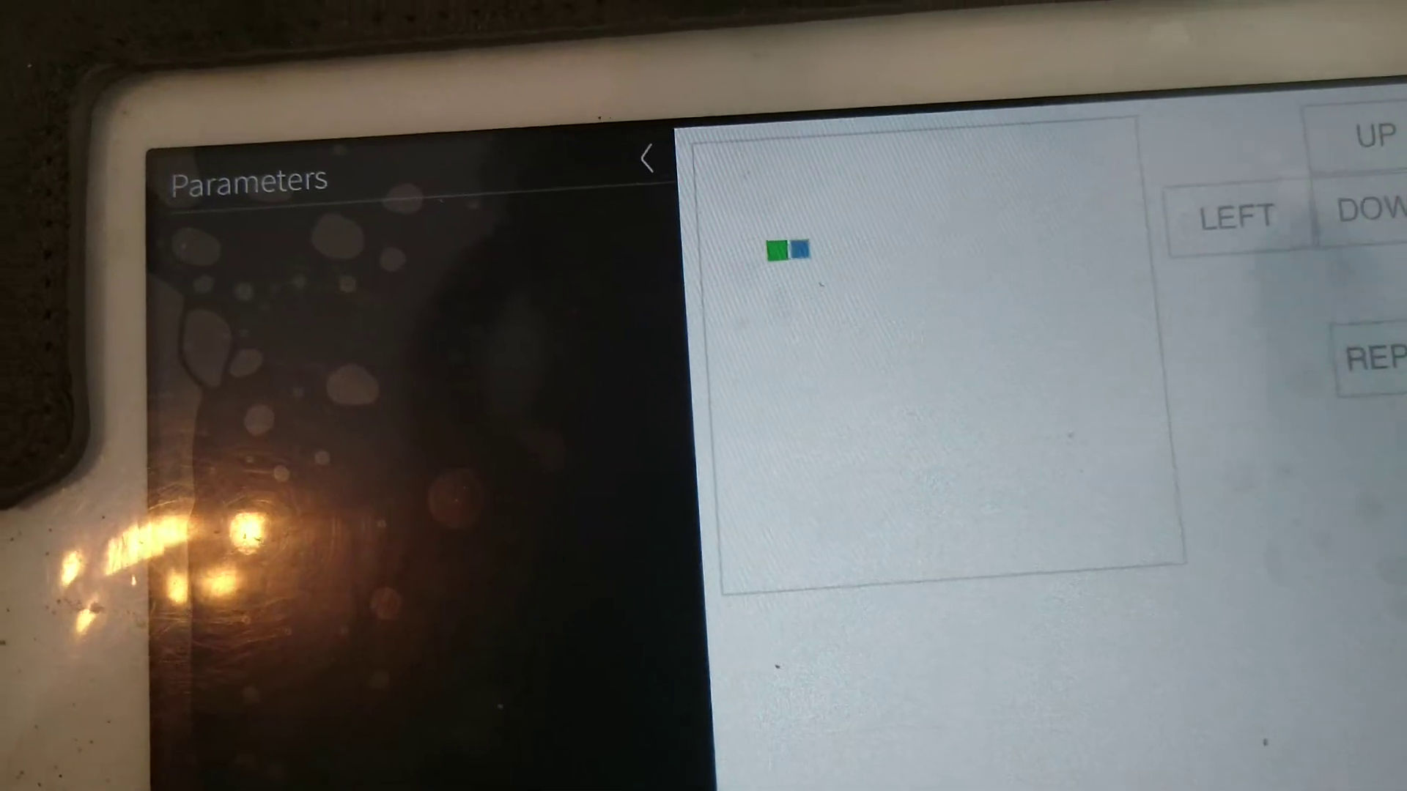
{"action": "left_click", "coordinate": [1363, 116]}
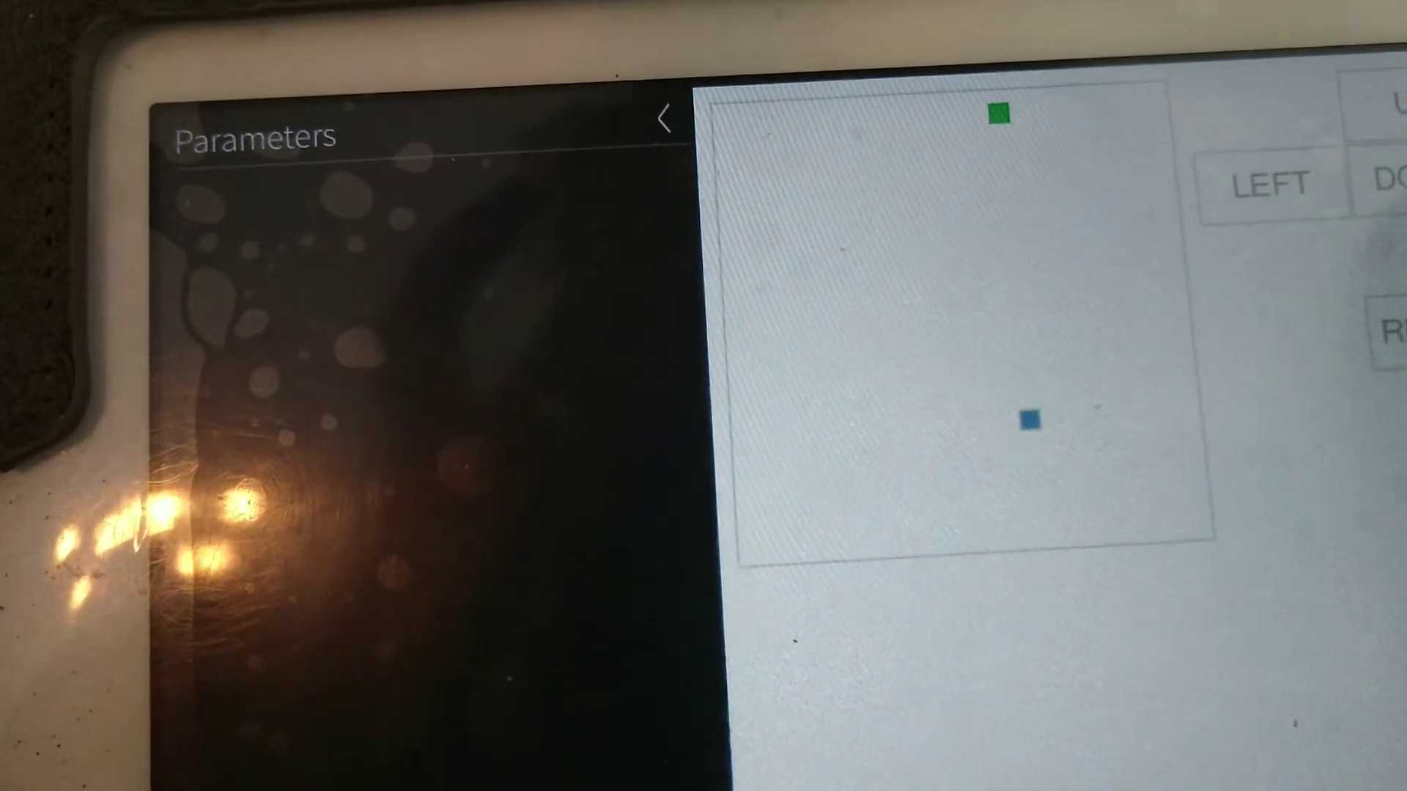